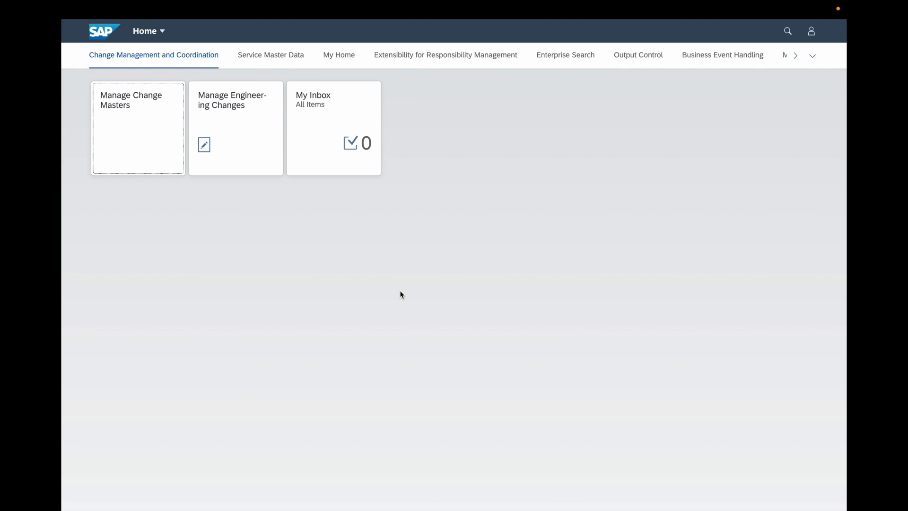
- Search the launchpad for 'production version' apps
left_click(793, 31)
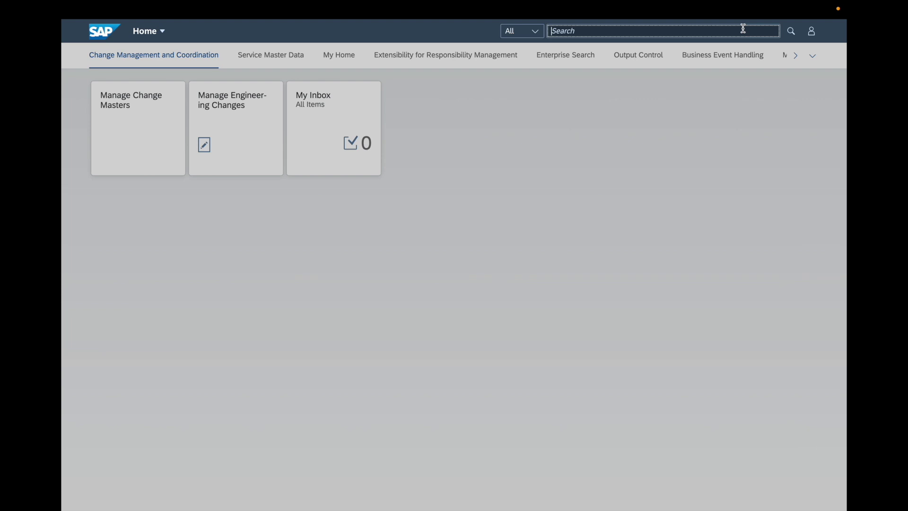
type("production versio")
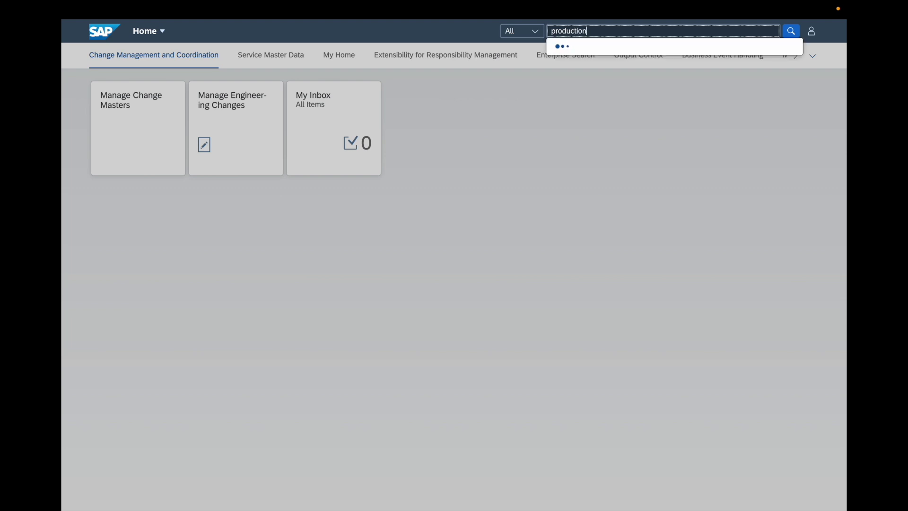
type("n")
key("Return")
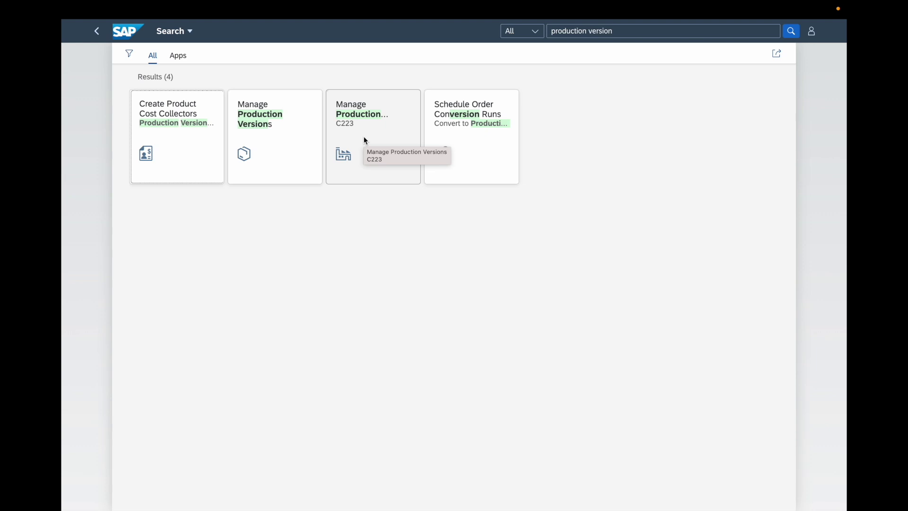
- Open Manage Production Versions C223, inspect the Material and MRP Controller conditions, then leave
left_click(376, 137)
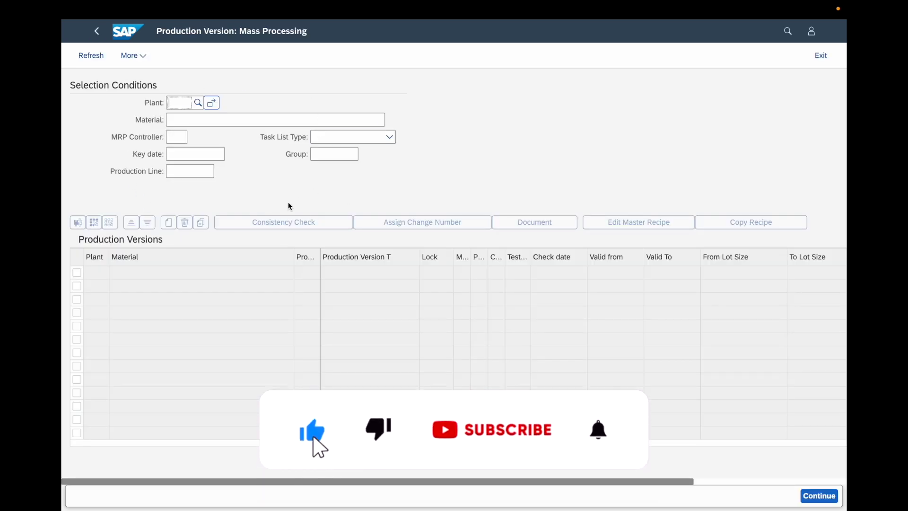
left_click(174, 120)
left_click(185, 140)
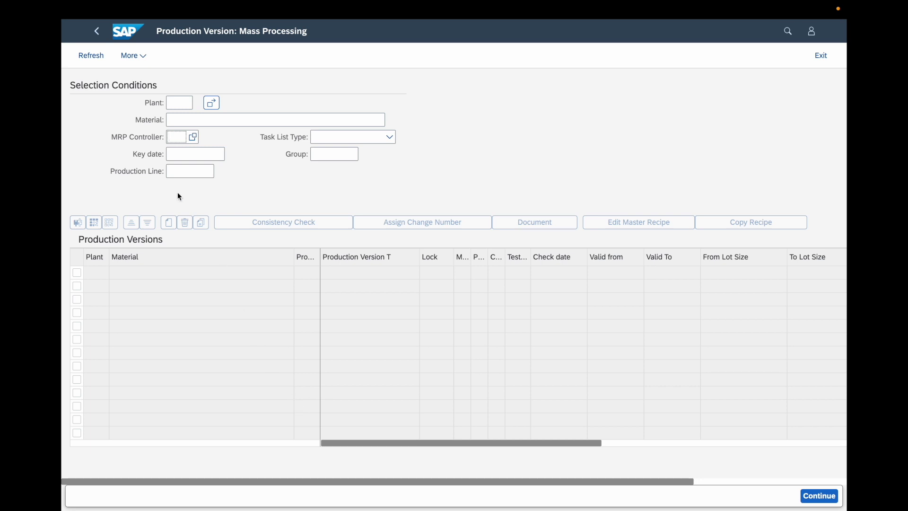
left_click(97, 32)
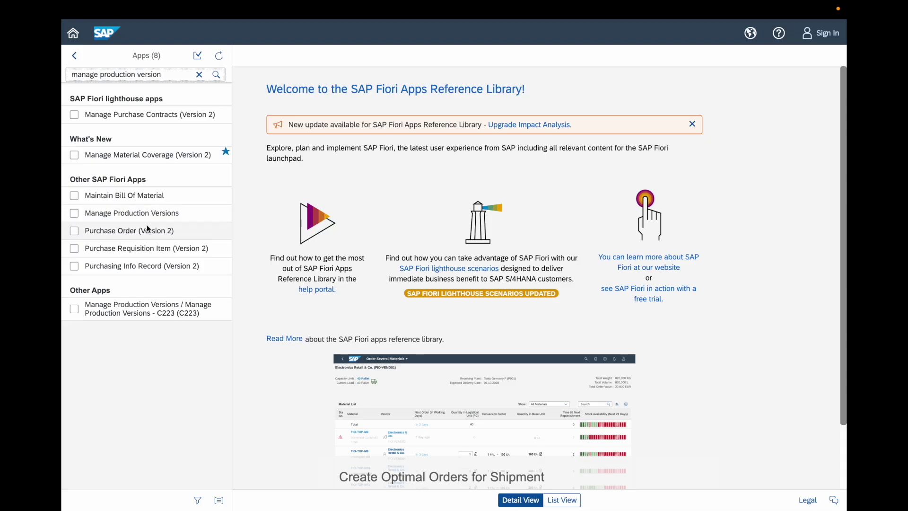
- Open the Manage Production Versions entry under Other SAP Fiori Apps
left_click(105, 214)
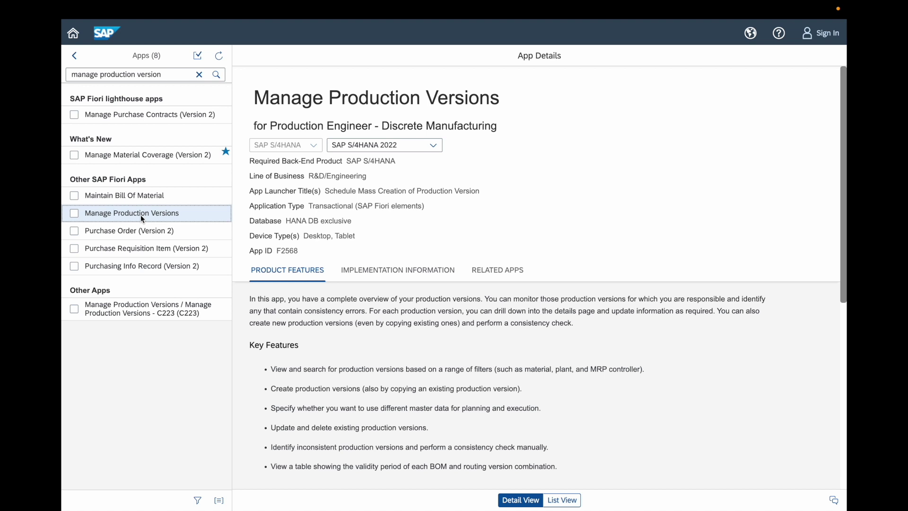
left_click_drag(251, 98, 416, 112)
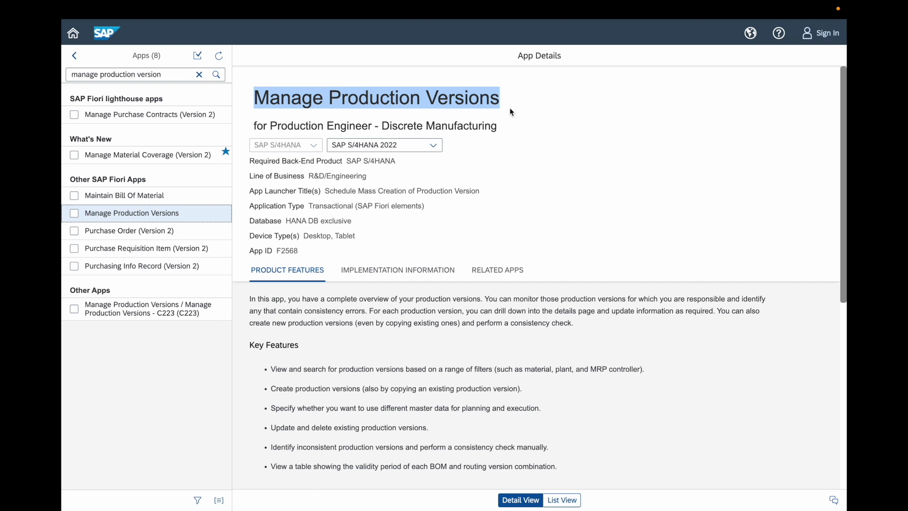
left_click(442, 147)
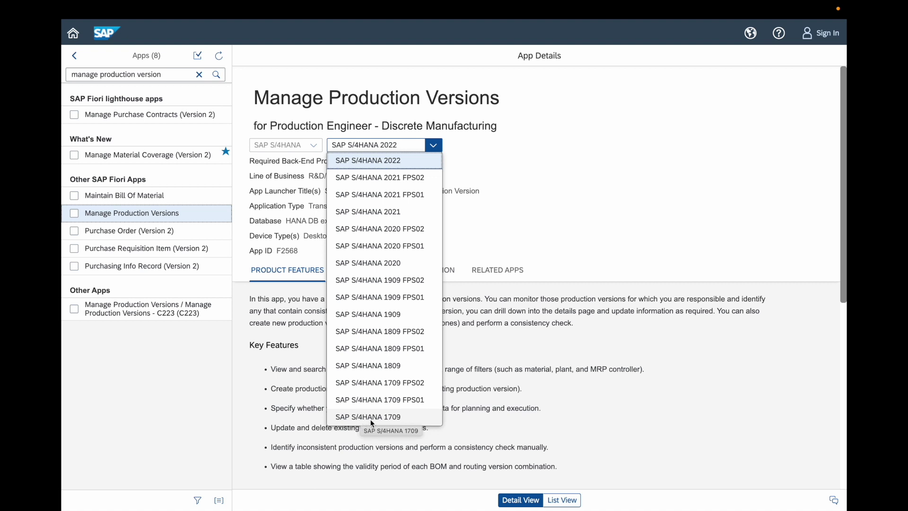
key("Escape")
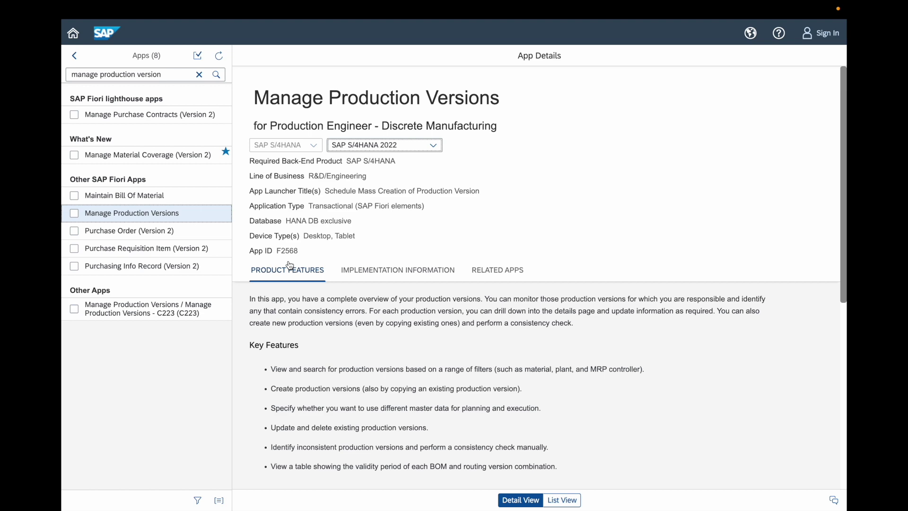
scroll(290, 264, "down", 2)
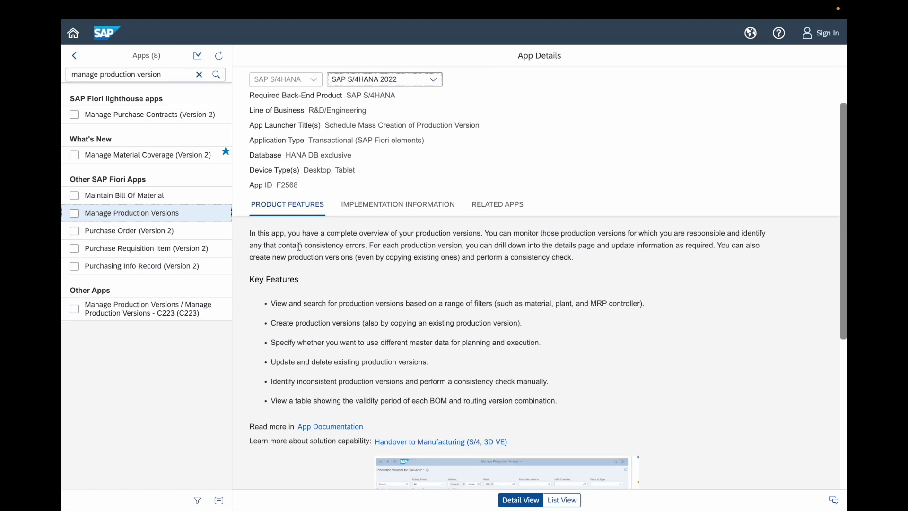
scroll(298, 246, "down", 4)
scroll(299, 246, "down", 2)
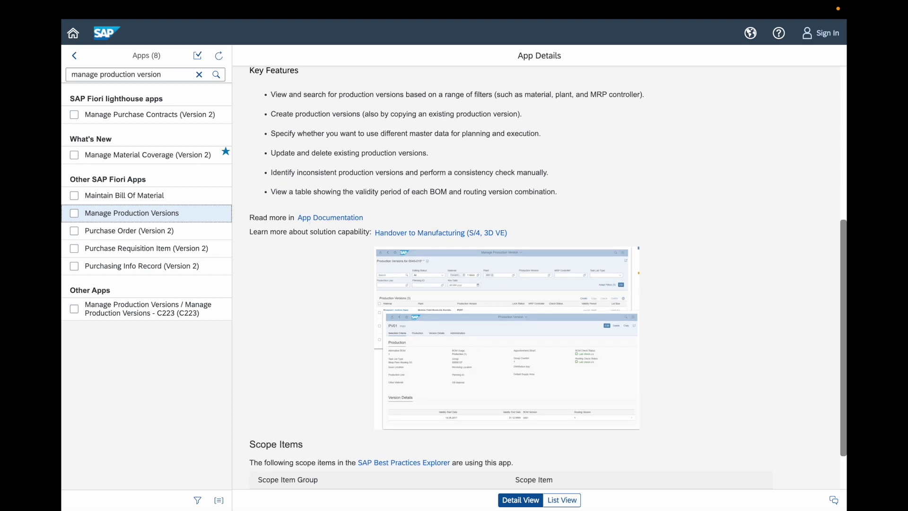
scroll(356, 249, "down", 1)
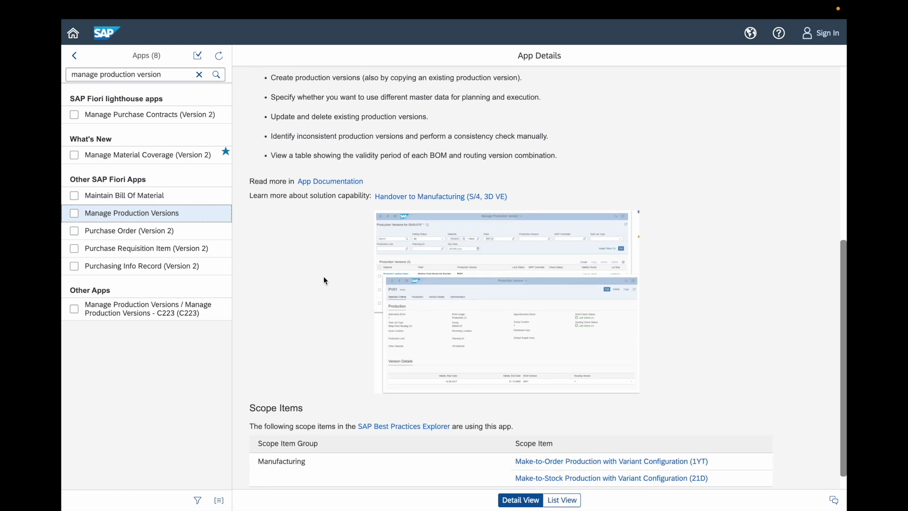
scroll(324, 279, "up", 9)
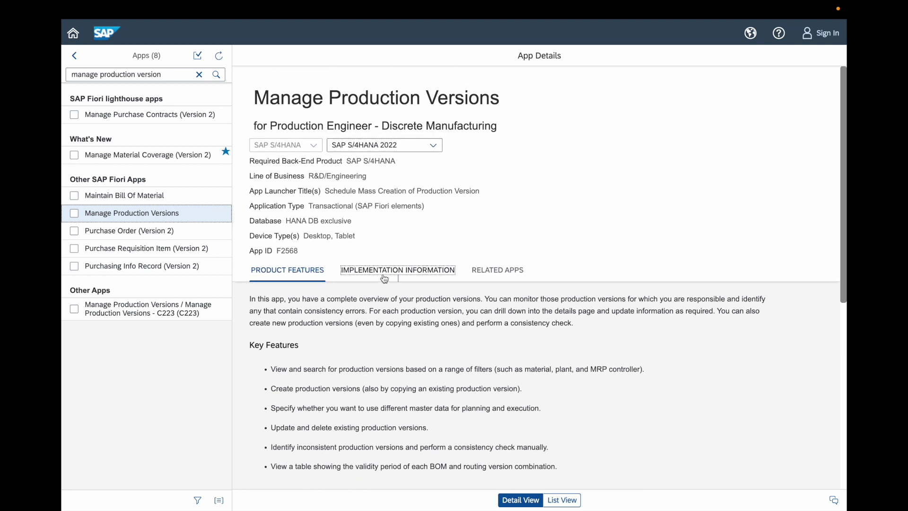
- Review the Implementation Information for Manage Production Versions (F2568)
left_click(383, 273)
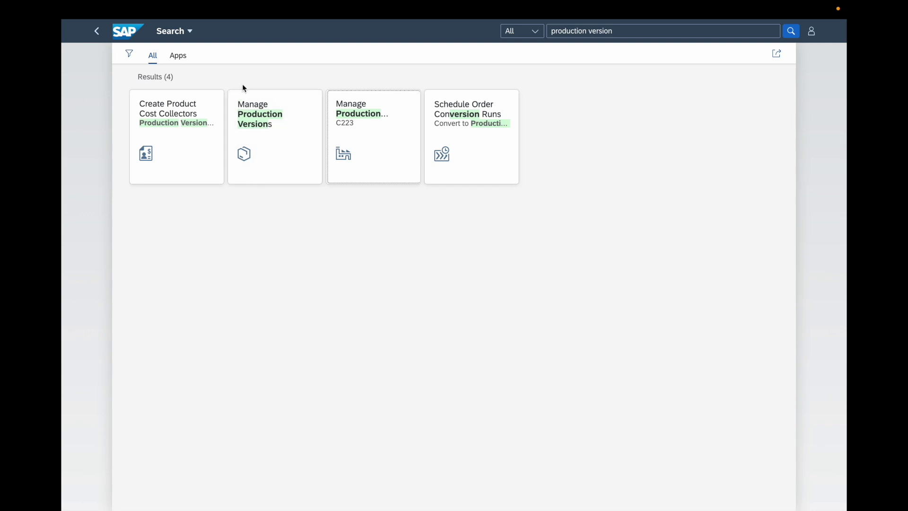
- Launch Manage Production Versions and enter 'glass' in the Material filter
left_click(274, 144)
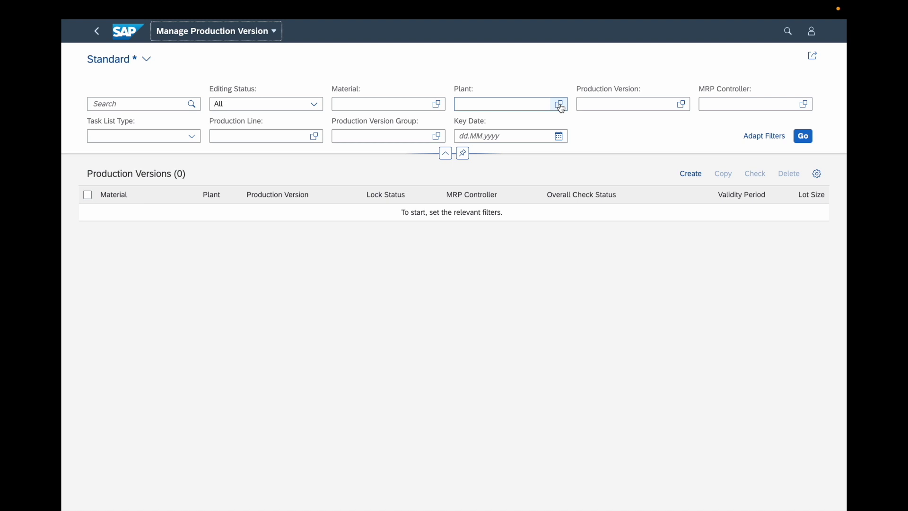
left_click(378, 105)
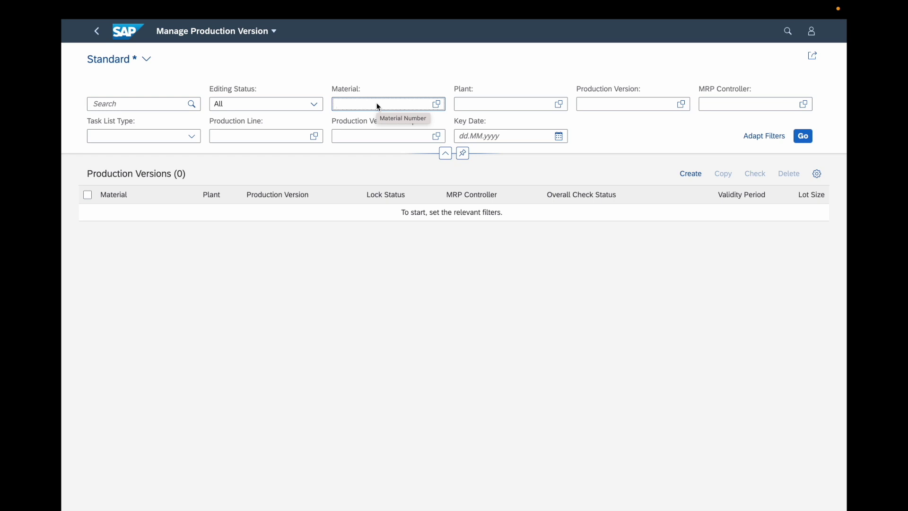
type("glass BOTTLE X1")
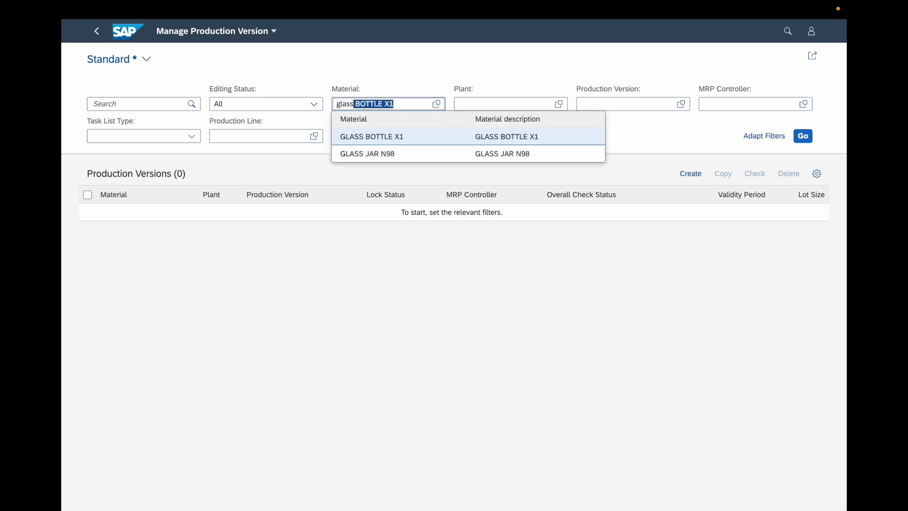
- Pick GLASS JAR N98 from the Material suggestions
left_click(367, 154)
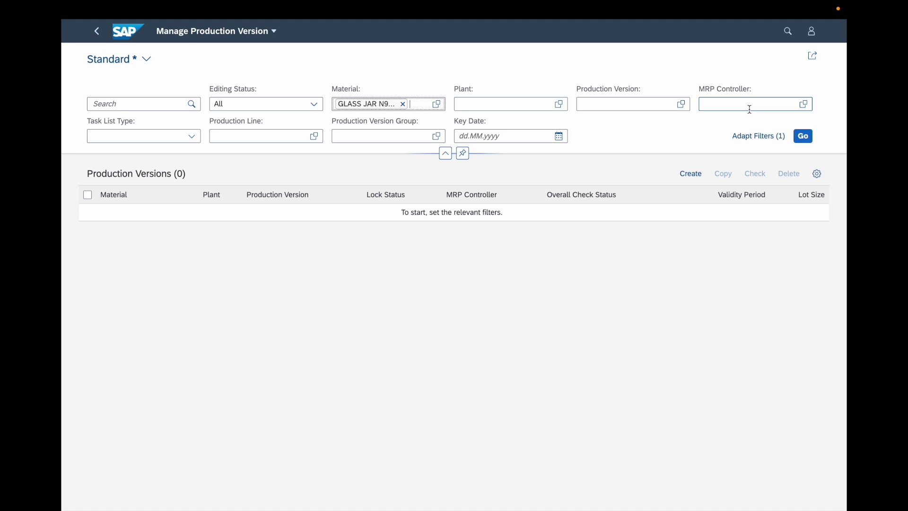
left_click(757, 138)
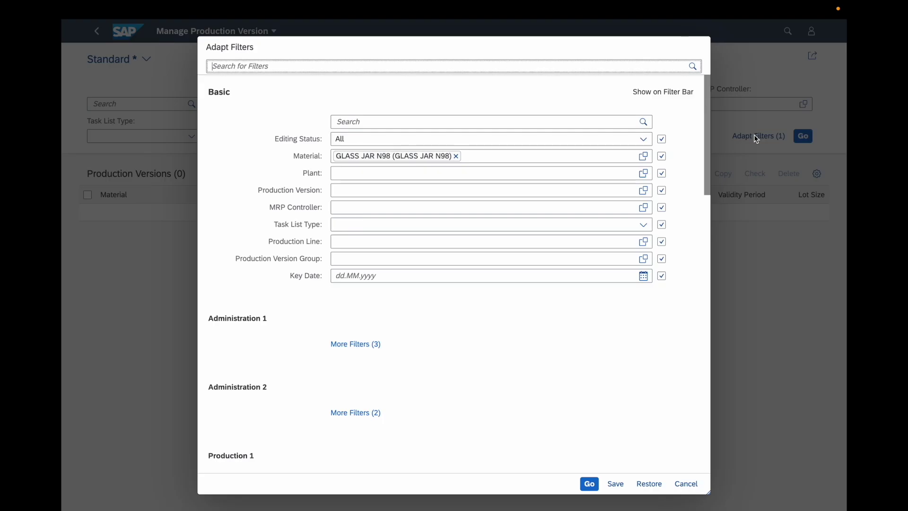
scroll(495, 223, "down", 6)
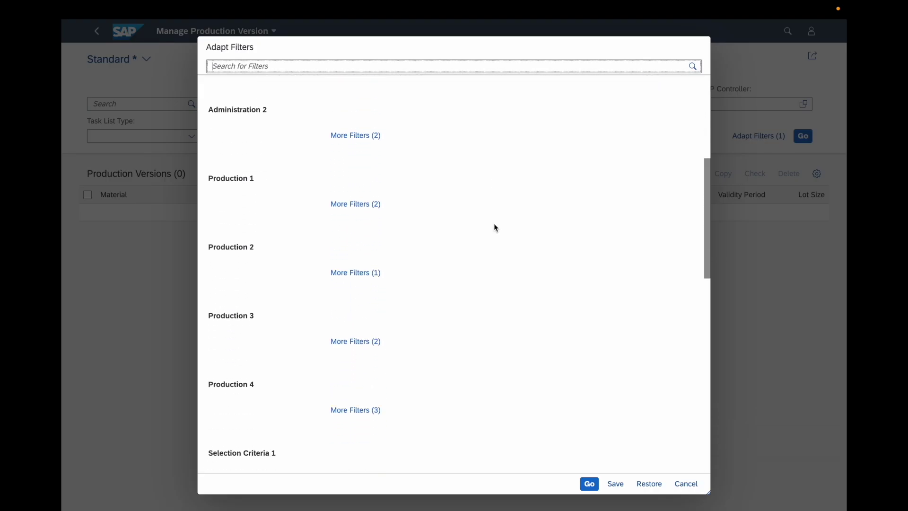
scroll(496, 228, "down", 5)
scroll(495, 228, "up", 1)
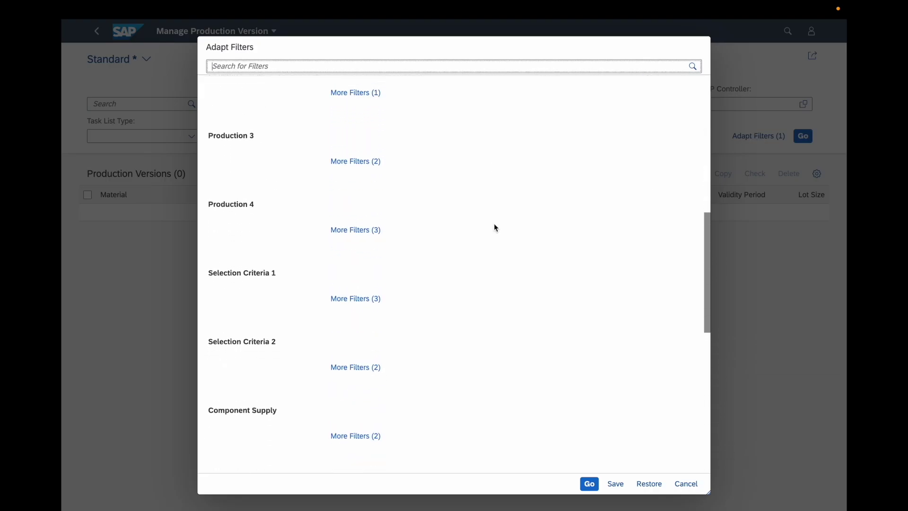
scroll(495, 228, "up", 1)
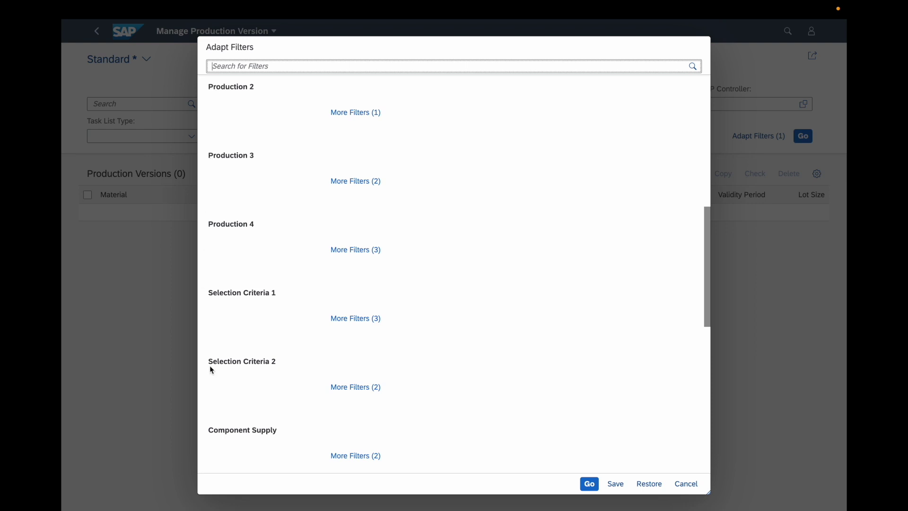
scroll(212, 370, "up", 10)
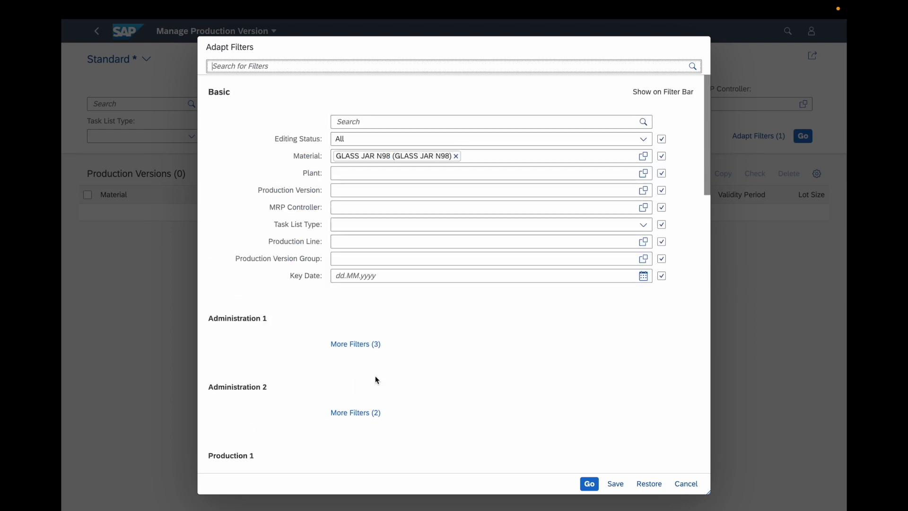
left_click(692, 487)
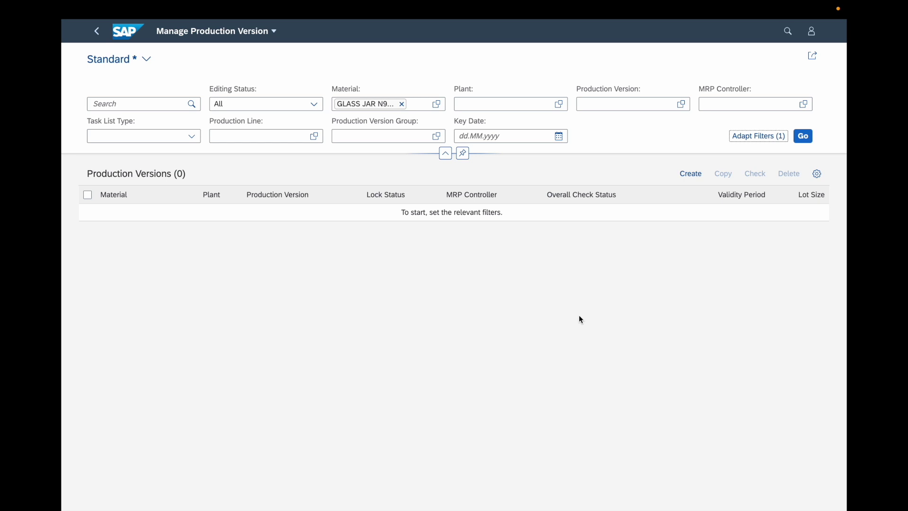
- Toggle the filter bar and load versions 01 and 02 for plant 1710
left_click(445, 154)
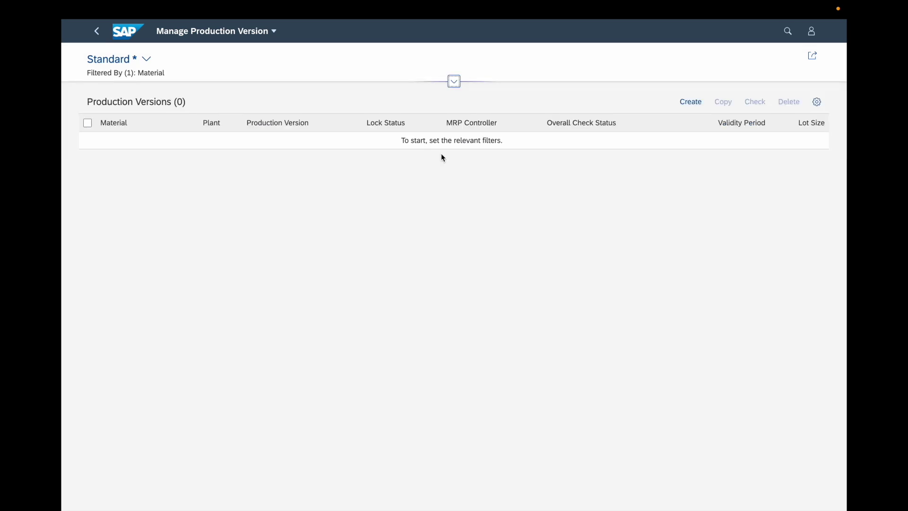
left_click(454, 82)
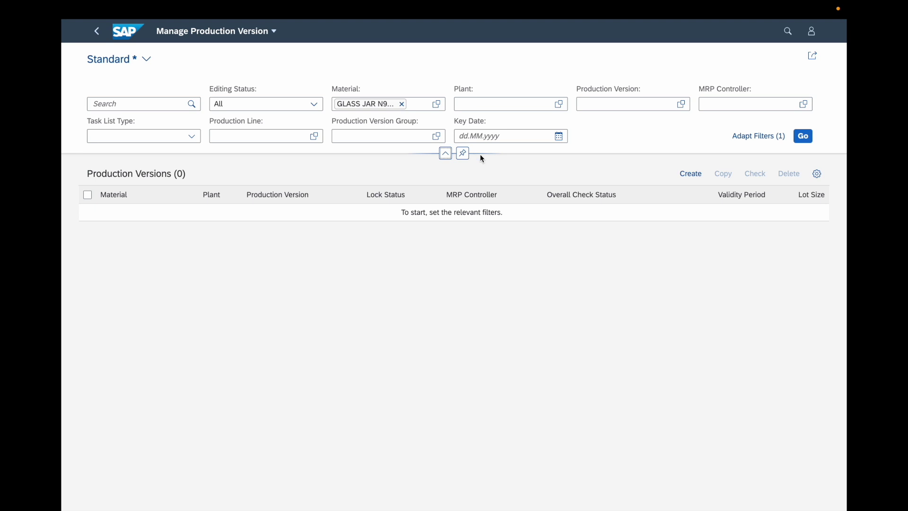
left_click(807, 139)
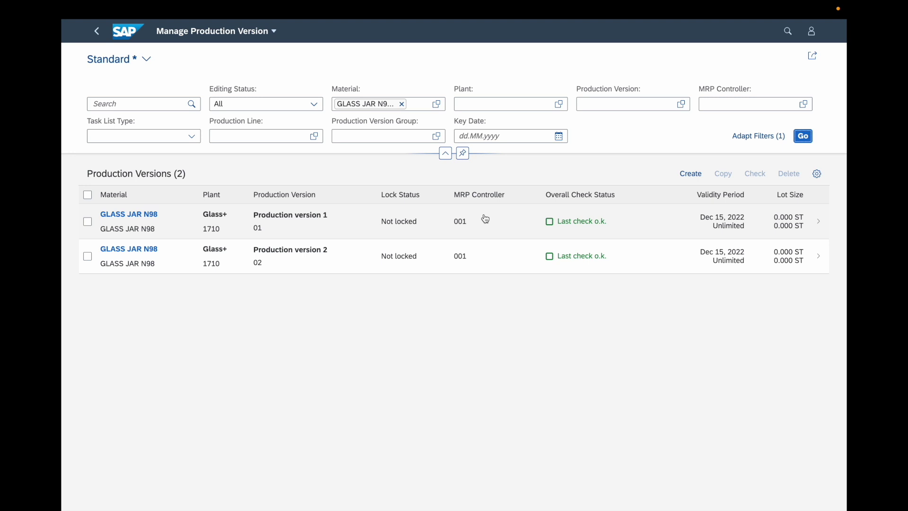
- Show the table's View Settings with 8 of 49 columns selected
left_click(817, 174)
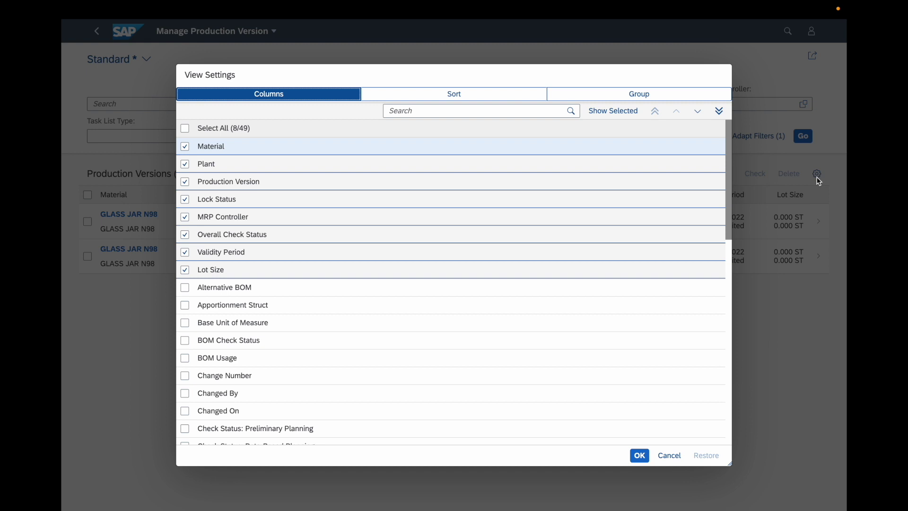
- Browse the Sort and Group options, then cancel View Settings unchanged
left_click(514, 93)
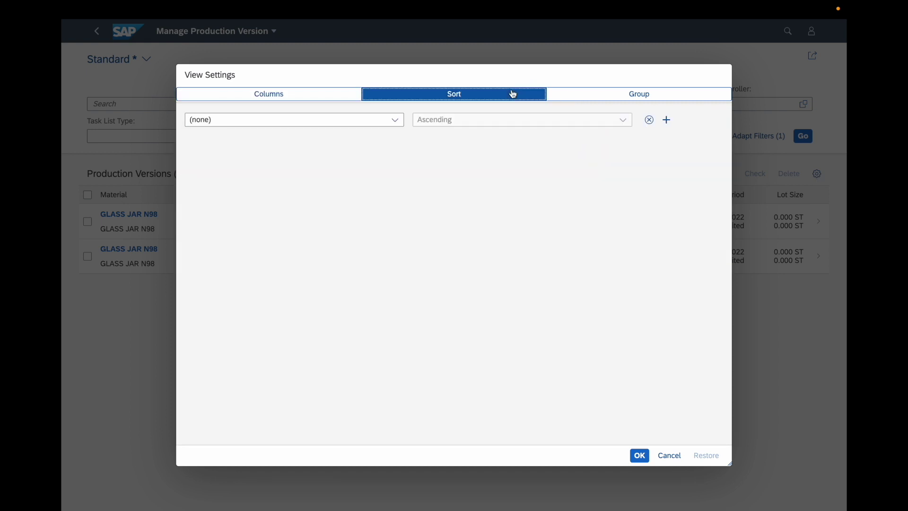
left_click(614, 93)
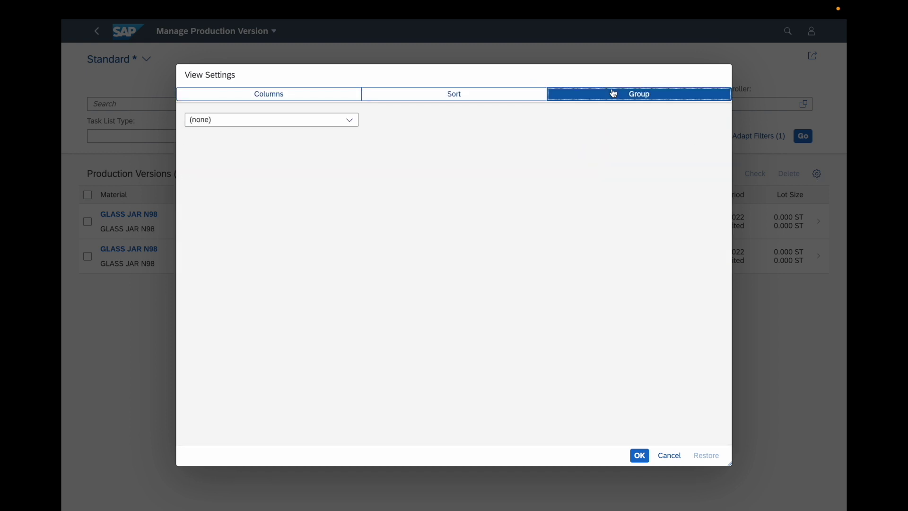
left_click(670, 456)
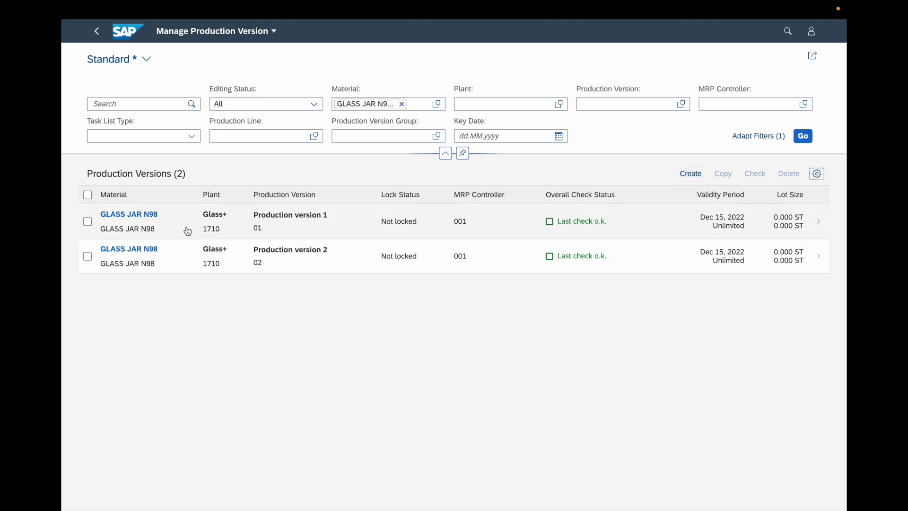
left_click(183, 228)
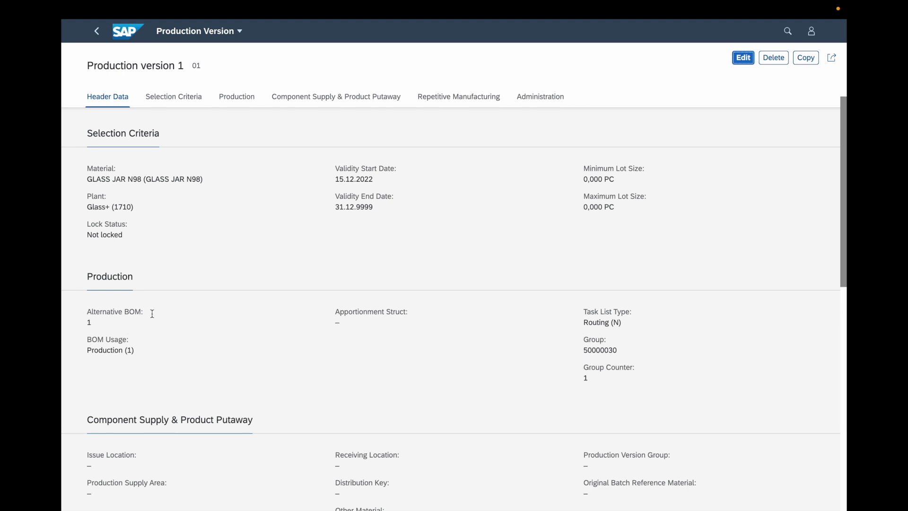
scroll(152, 314, "up", 3)
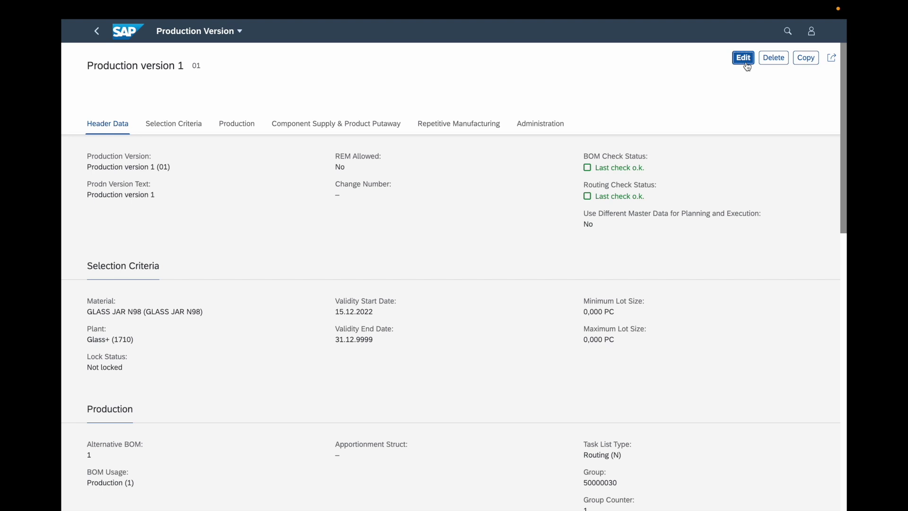
left_click(96, 31)
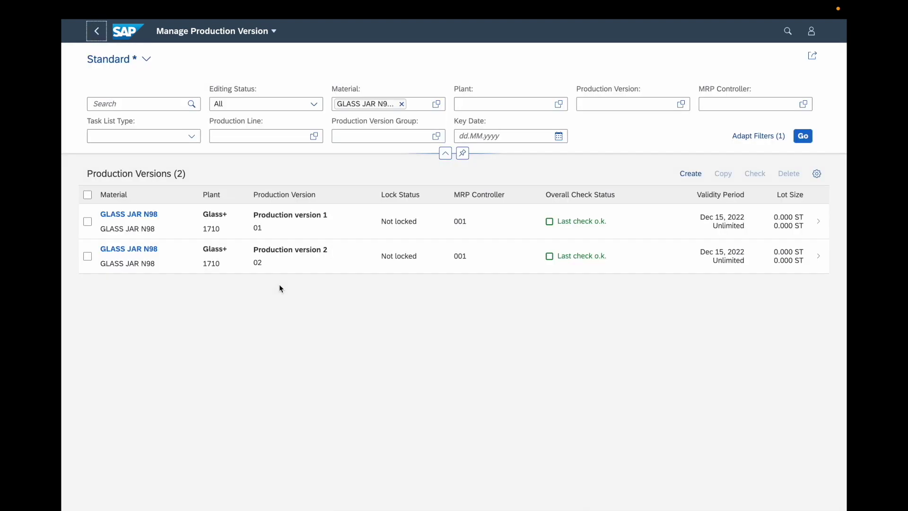